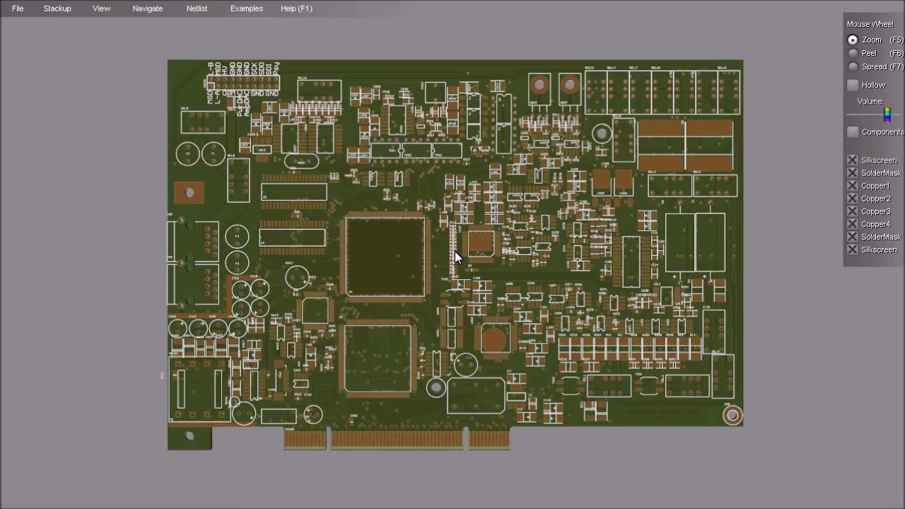
Step: Tilt the board into 3D perspective and zoom in toward the U2/U3 area
left_click_drag(455, 251, 453, 106)
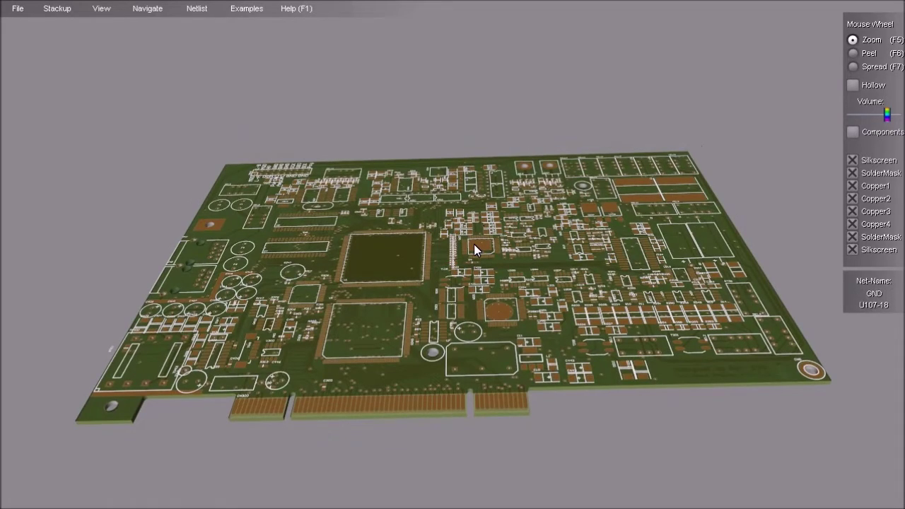
scroll(474, 244, "up", 1)
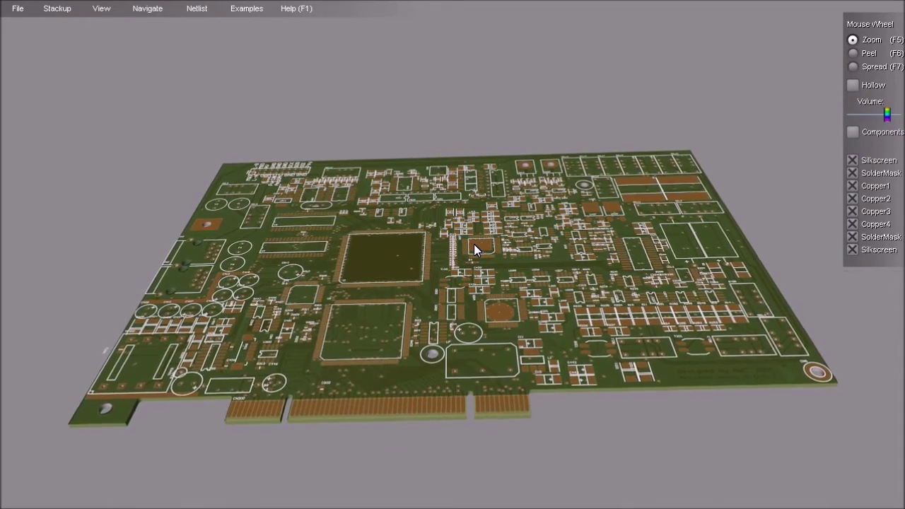
scroll(474, 244, "up", 2)
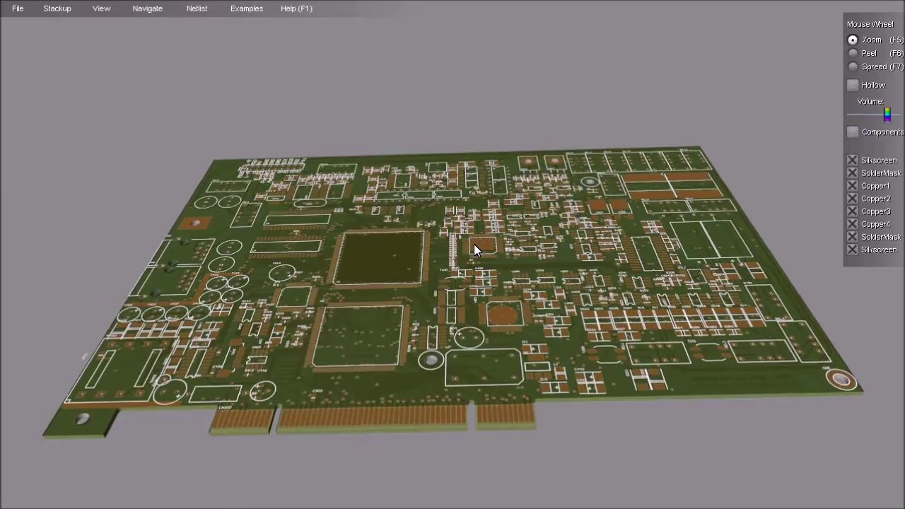
mouse_move(473, 244)
left_mouse_down()
mouse_move(417, 247)
mouse_move(571, 242)
mouse_move(473, 244)
mouse_move(485, 216)
mouse_move(481, 184)
mouse_move(481, 248)
left_mouse_up()
scroll(481, 251, "up", 4)
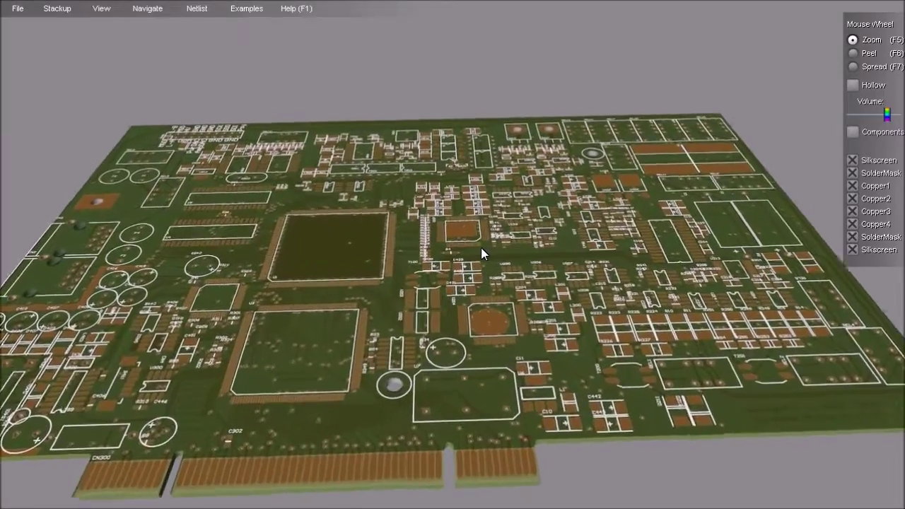
scroll(481, 253, "up", 5)
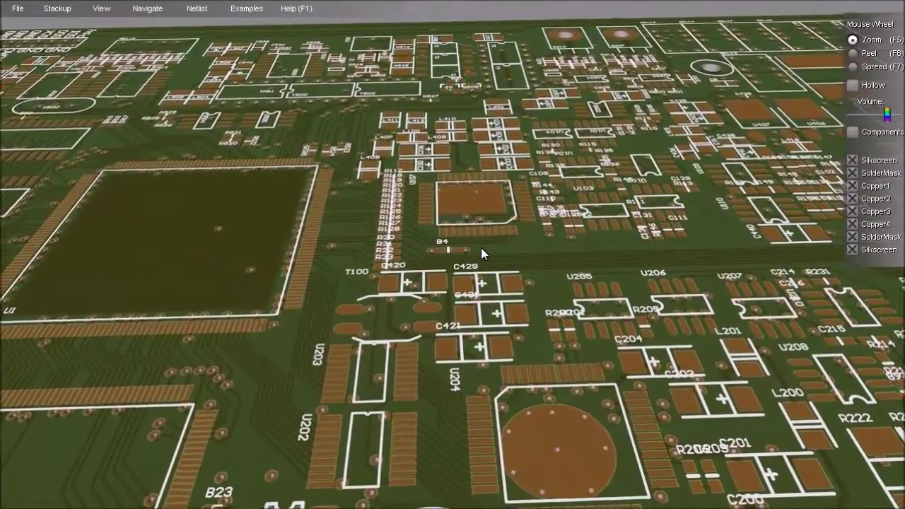
Step: Rotate around the R41 pad for a close-up of U3, R41 and C453, probing net MA15
left_click_drag(481, 247, 657, 50)
scroll(468, 318, "up", 3)
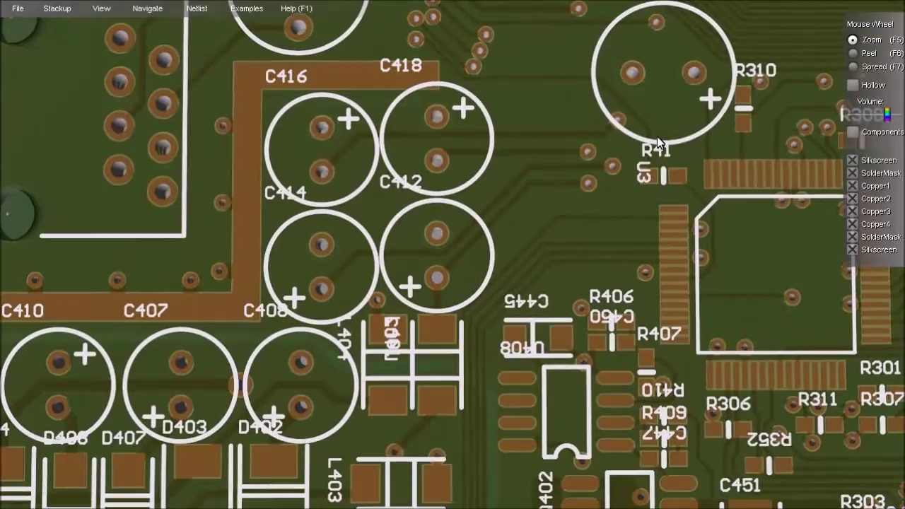
scroll(680, 150, "up", 1)
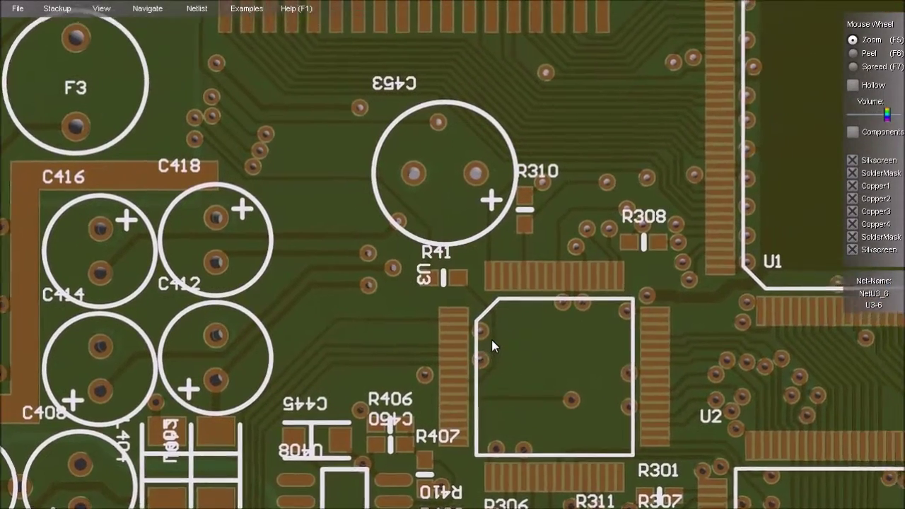
scroll(492, 340, "up", 1)
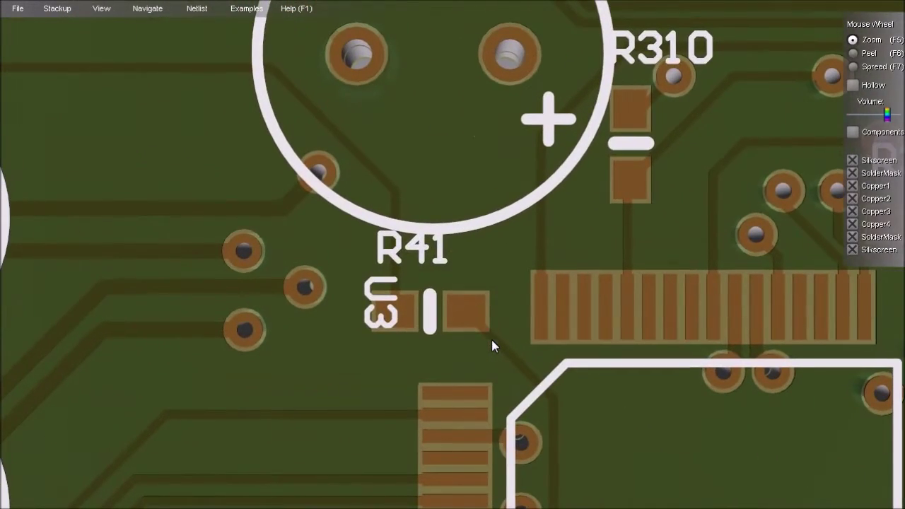
left_click_drag(490, 316, 401, 304)
mouse_move(481, 302)
left_mouse_down()
mouse_move(490, 204)
mouse_move(470, 148)
left_mouse_up()
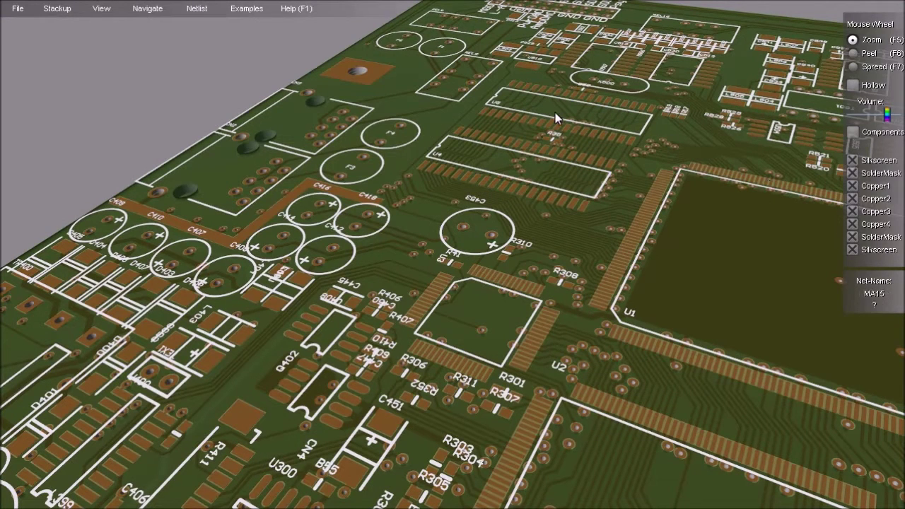
Step: Apply the Typical CAD colour preset and check the C416 pad's net
left_click(99, 9)
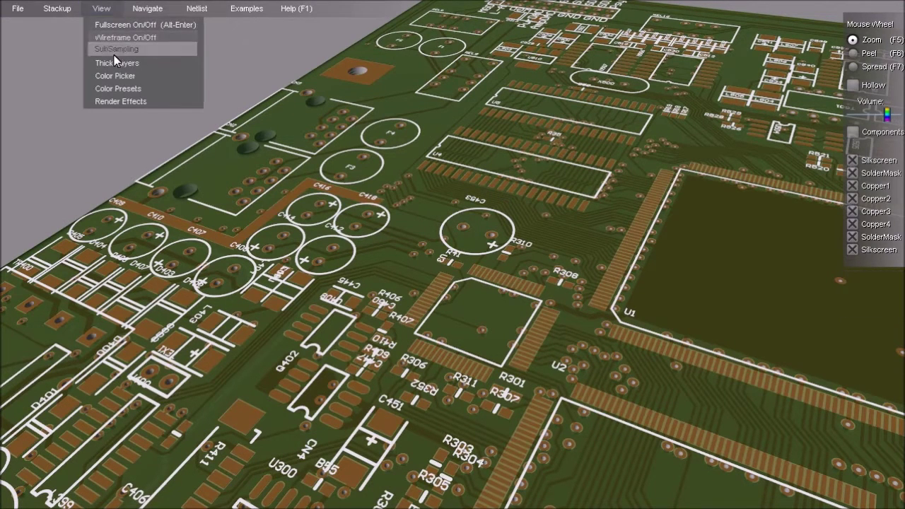
left_click(122, 89)
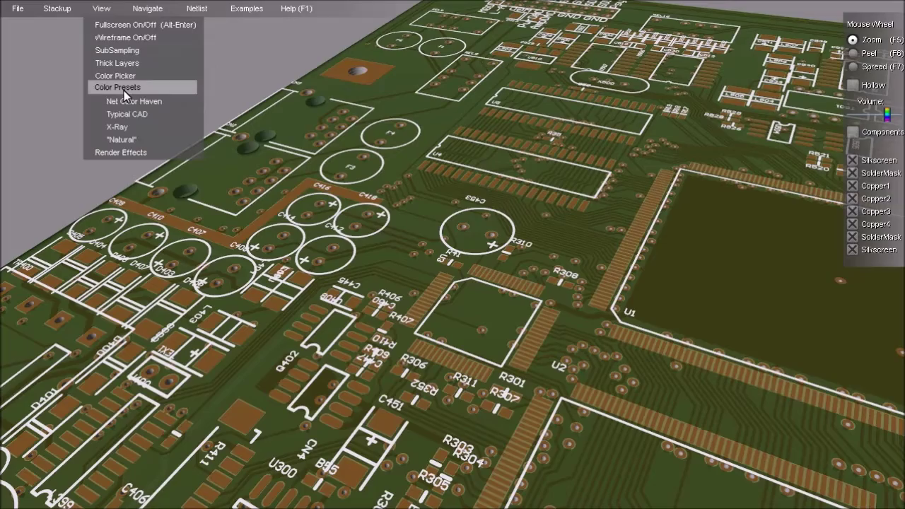
left_click(128, 113)
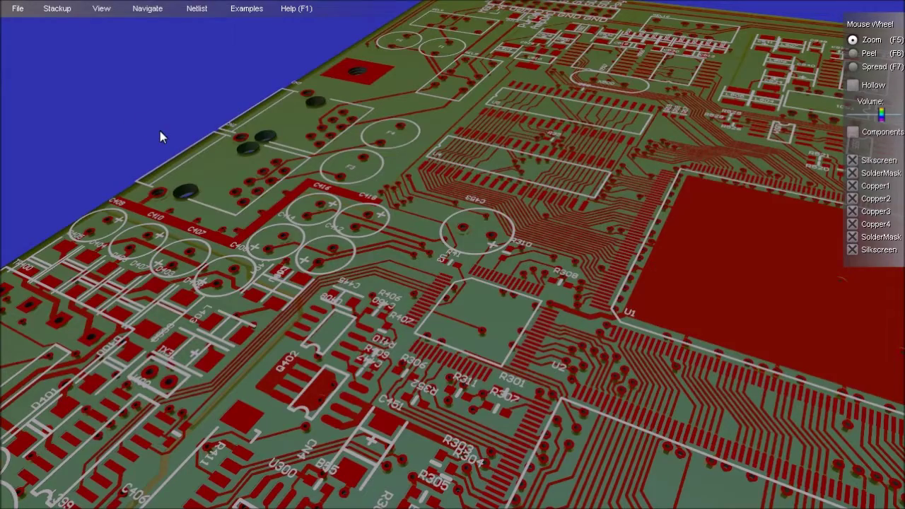
left_click(325, 217)
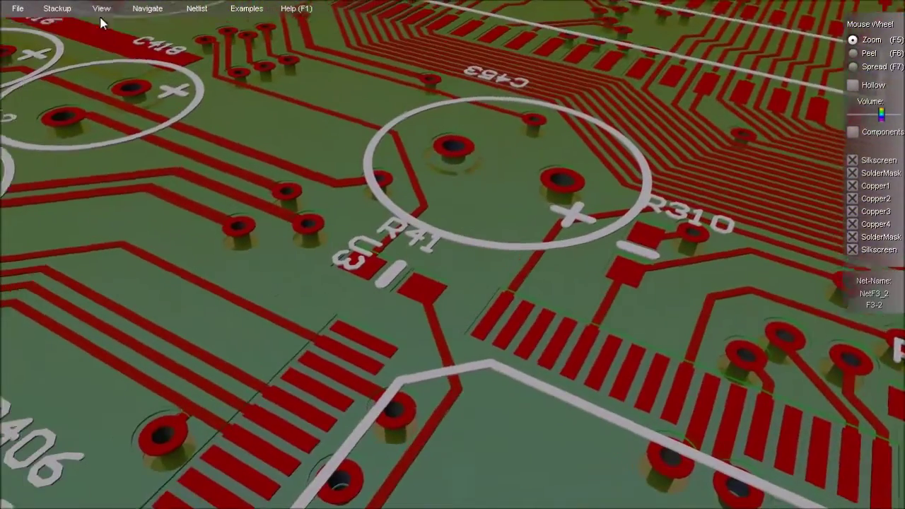
Step: Switch to the Natural colour preset, then to the X-Ray see-through preset
left_click(102, 10)
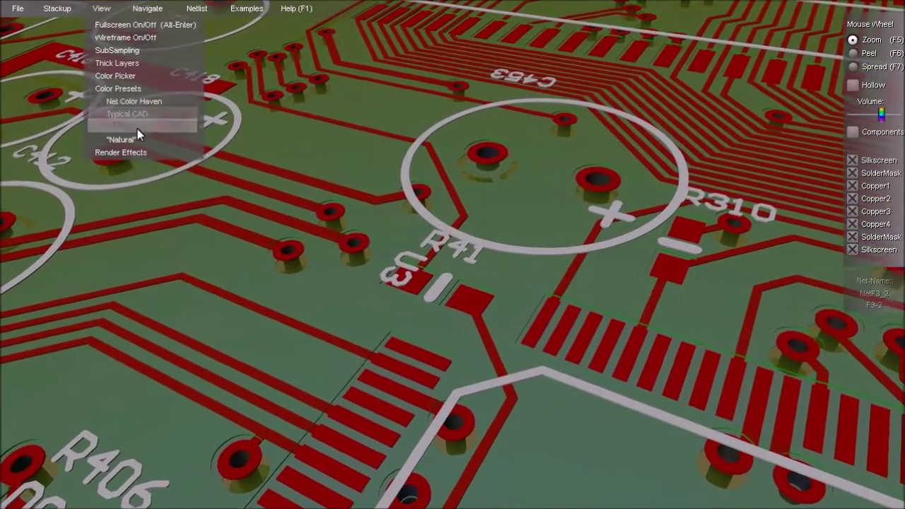
left_click(138, 138)
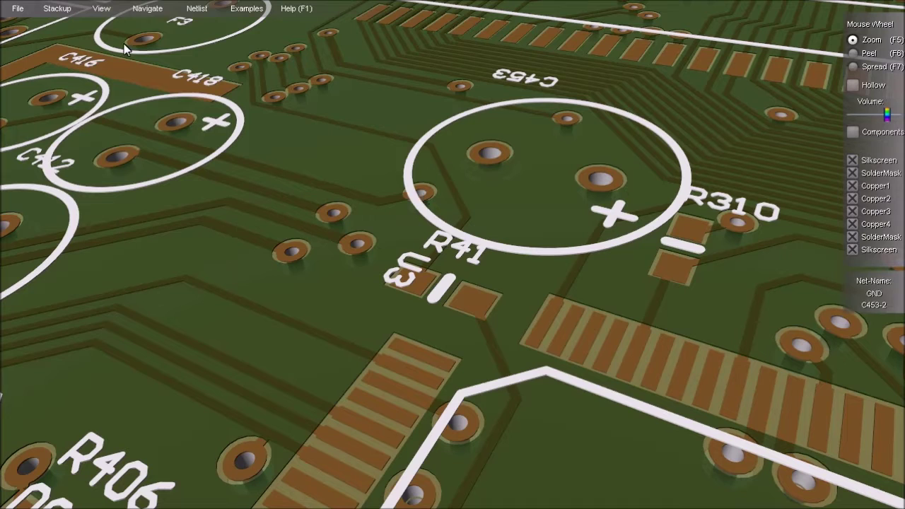
left_click(101, 8)
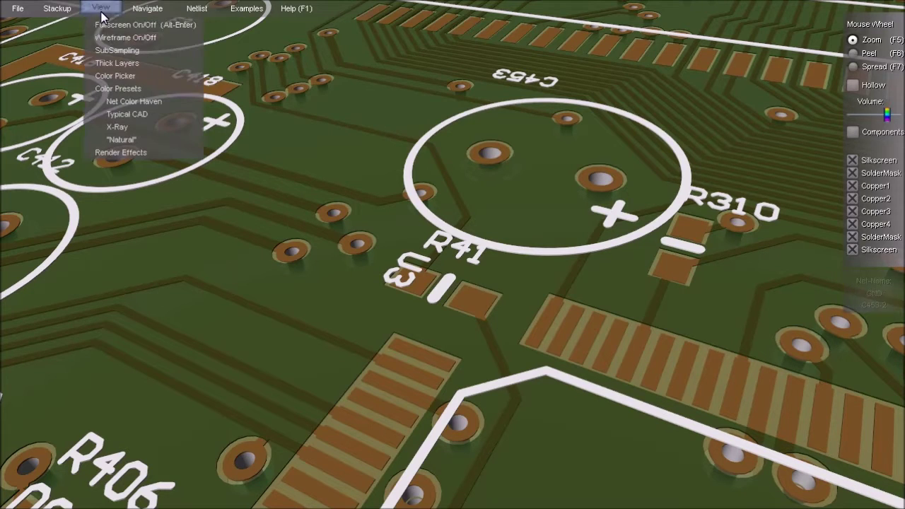
left_click(133, 127)
left_click(853, 85)
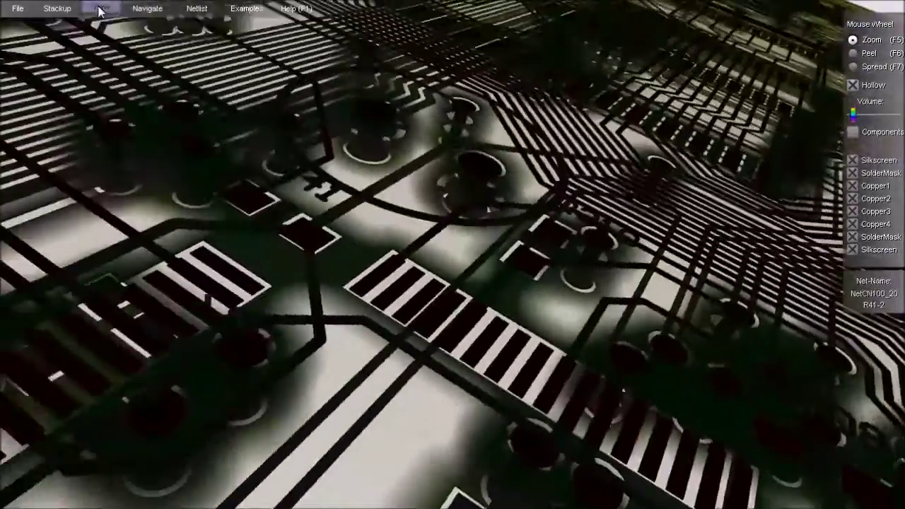
Step: Apply the Net Color Haven preset and untick Hollow to make the board opaque
left_click(101, 8)
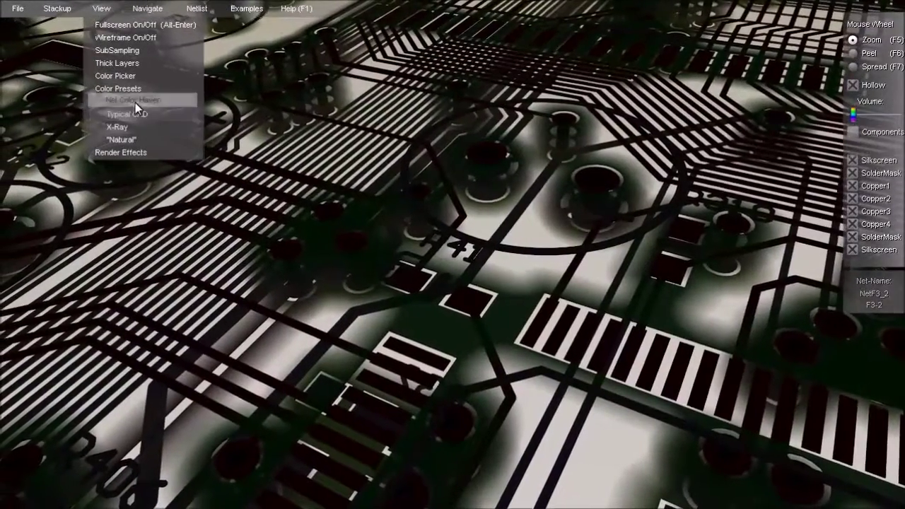
left_click(134, 102)
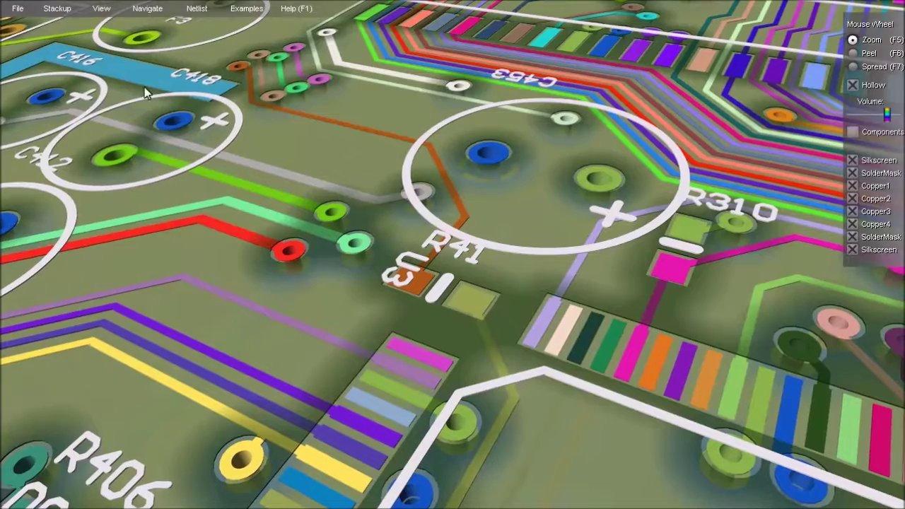
left_click(855, 85)
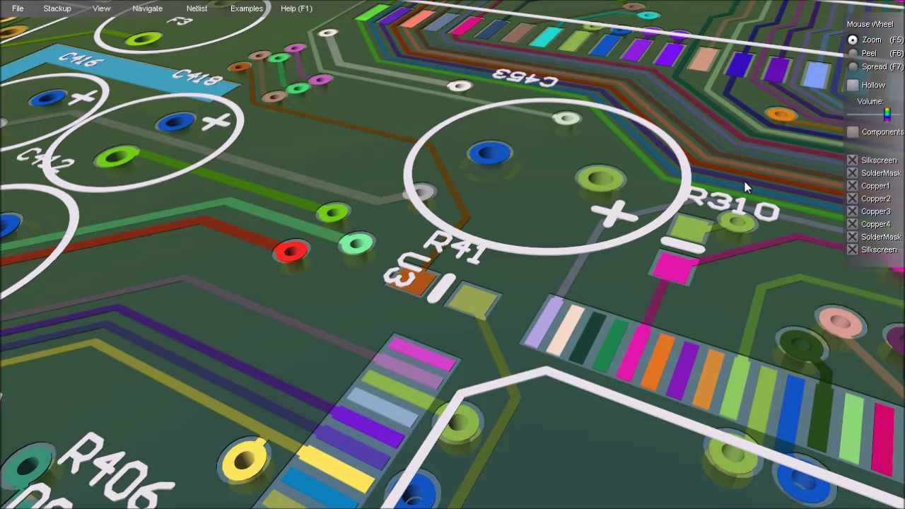
left_click(102, 9)
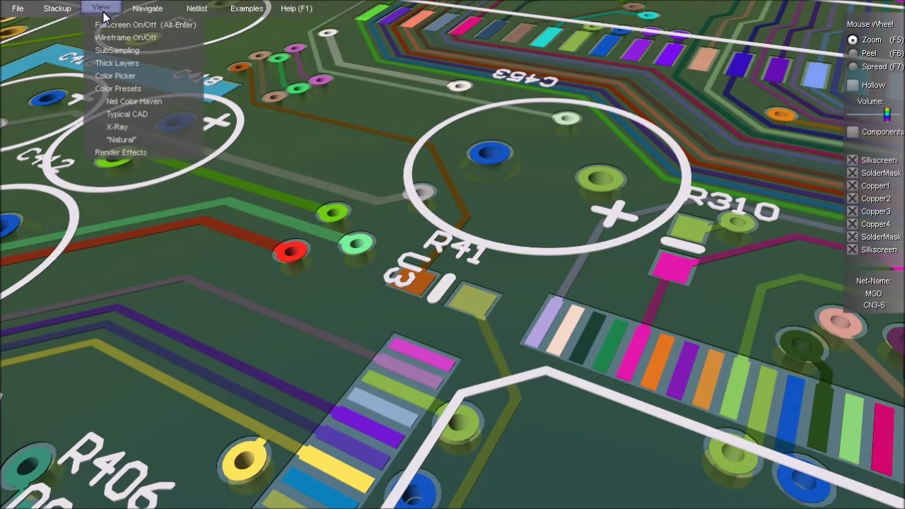
Step: Open the colour editor, preview a layer colour and revert it, then close the Color Picker
left_click(114, 76)
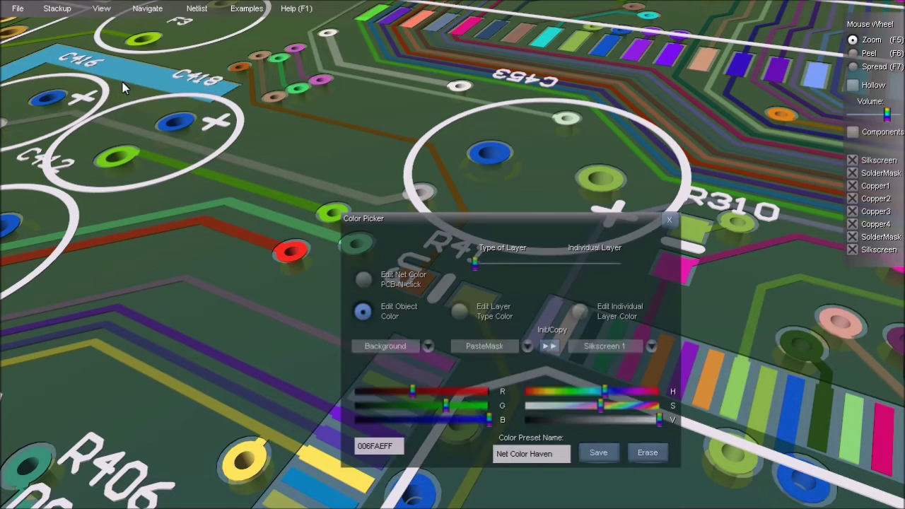
mouse_move(476, 266)
left_mouse_down()
mouse_move(621, 266)
mouse_move(483, 263)
left_mouse_up()
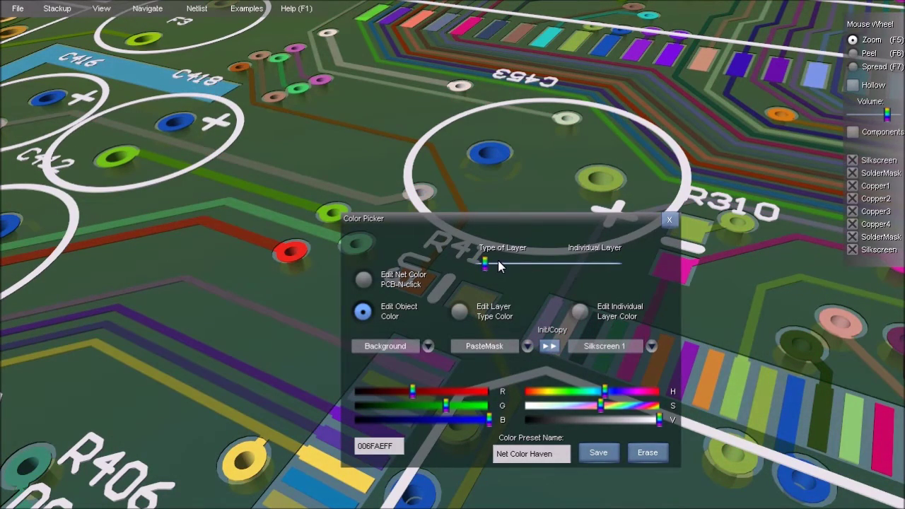
left_click(669, 219)
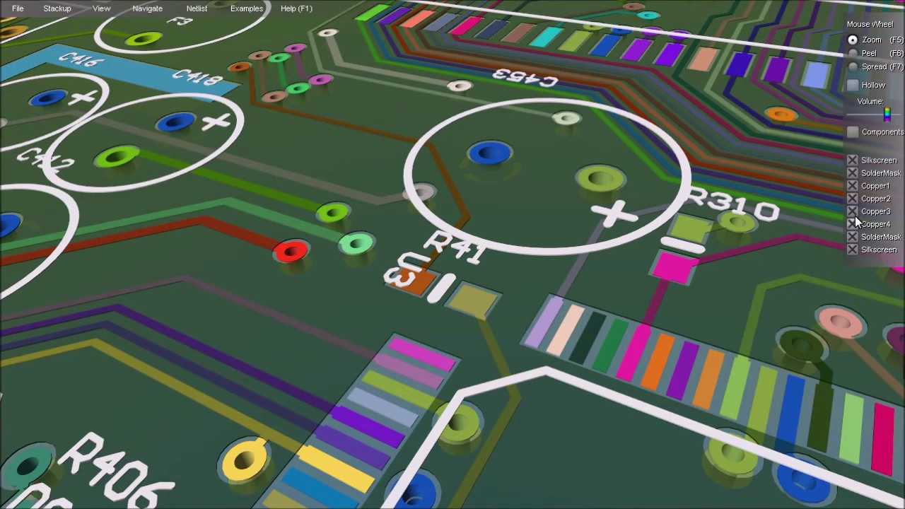
Step: Toggle the SolderMask and Silkscreen layers off and back on
left_click(853, 173)
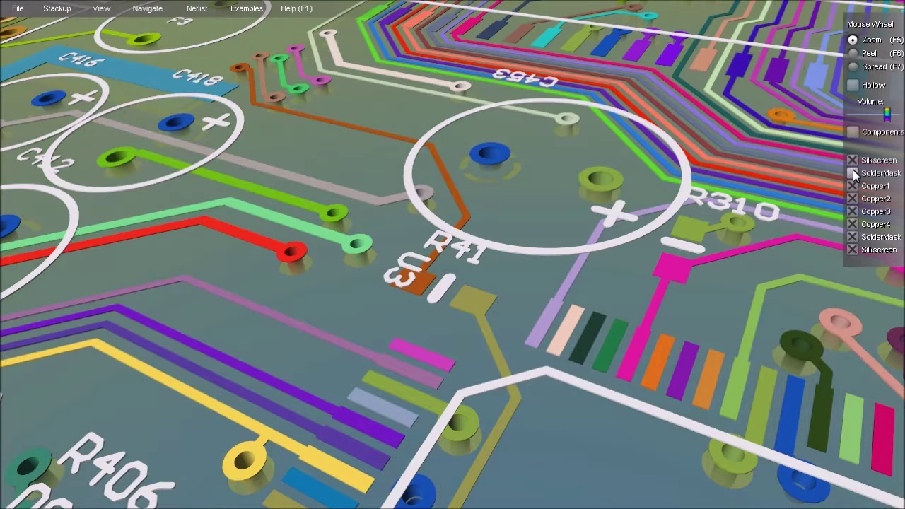
left_click(853, 172)
left_click(853, 161)
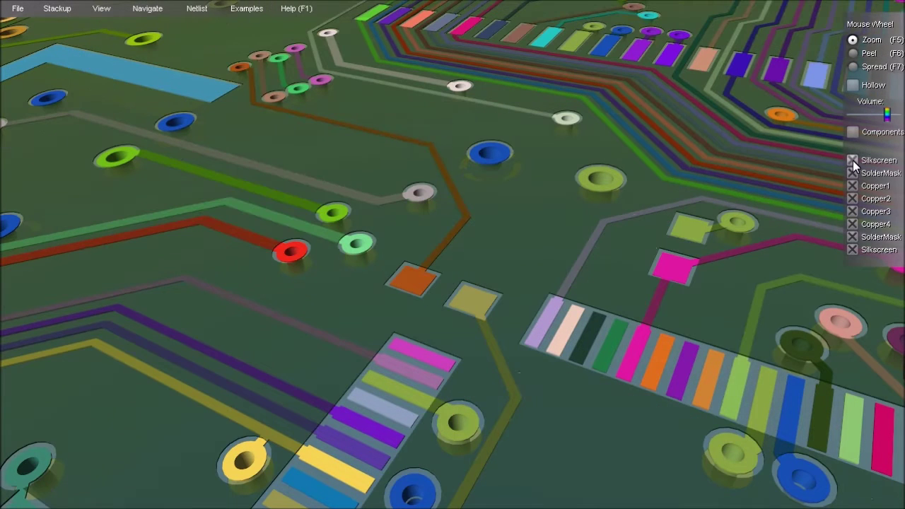
left_click(854, 161)
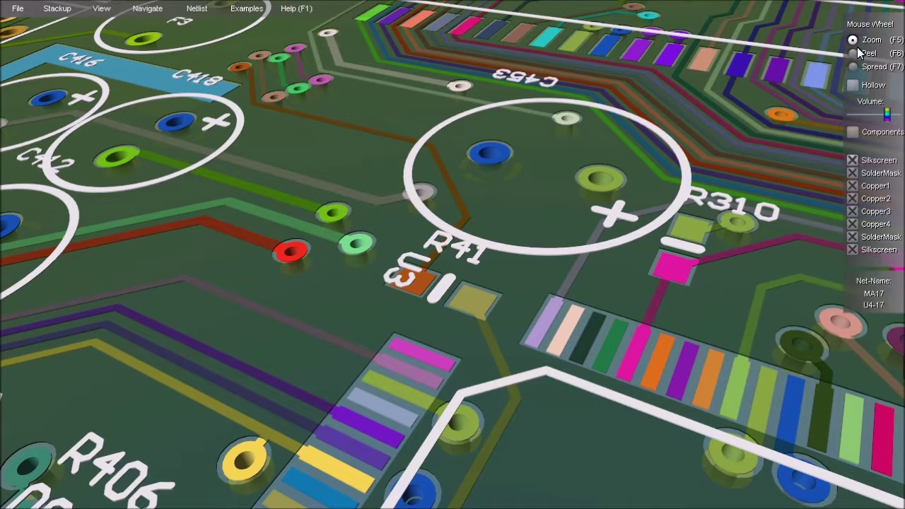
Step: Set the wheel to Peel and peel down through the board layers, then back up
key("F6")
scroll(648, 286, "down", 2)
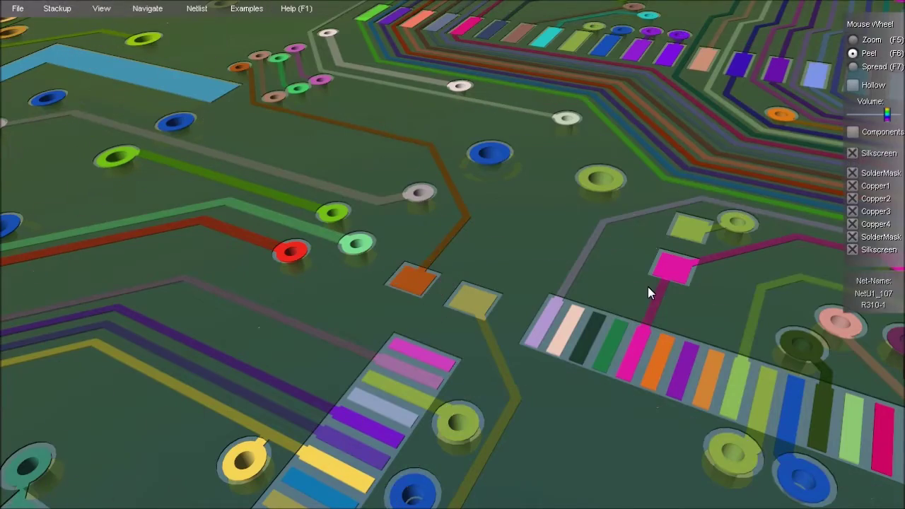
scroll(648, 286, "down", 3)
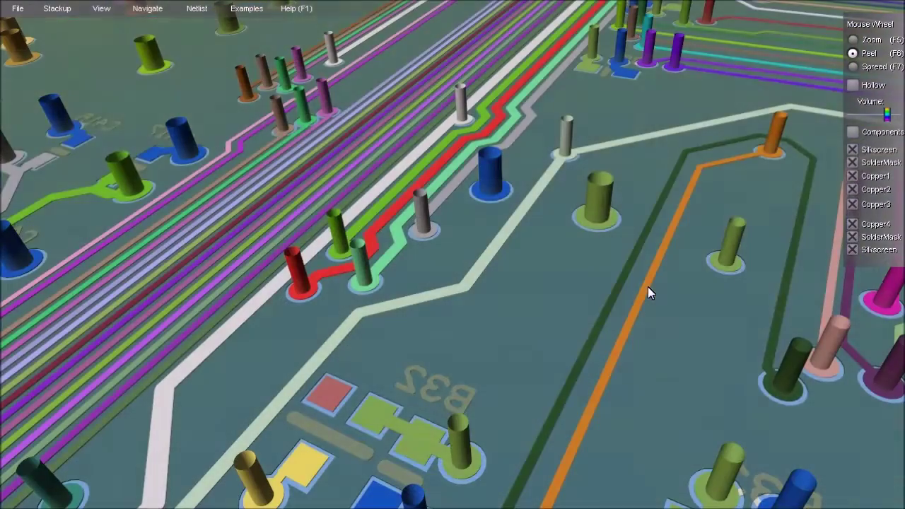
scroll(649, 288, "down", 4)
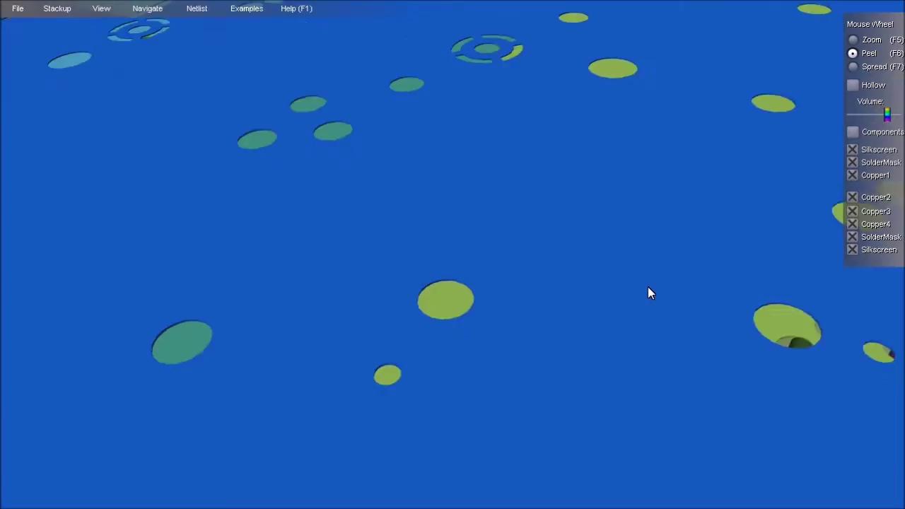
scroll(648, 288, "up", 4)
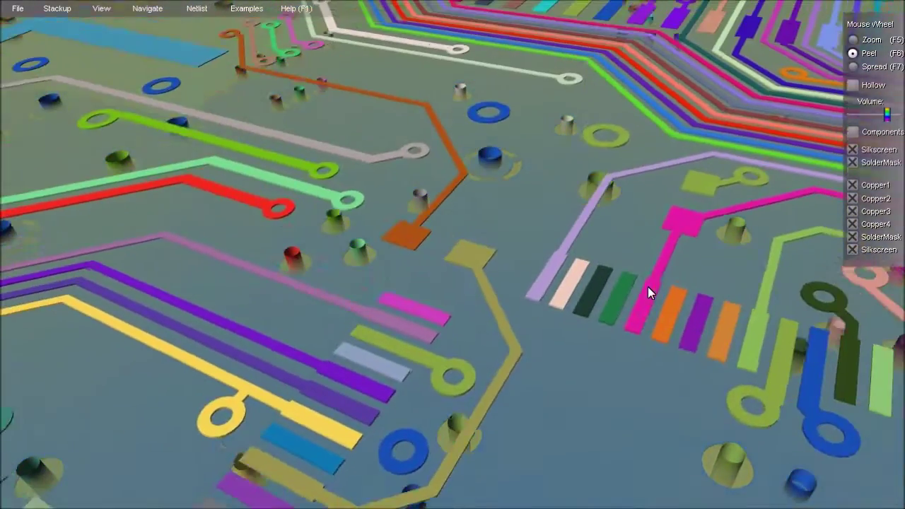
scroll(648, 287, "up", 4)
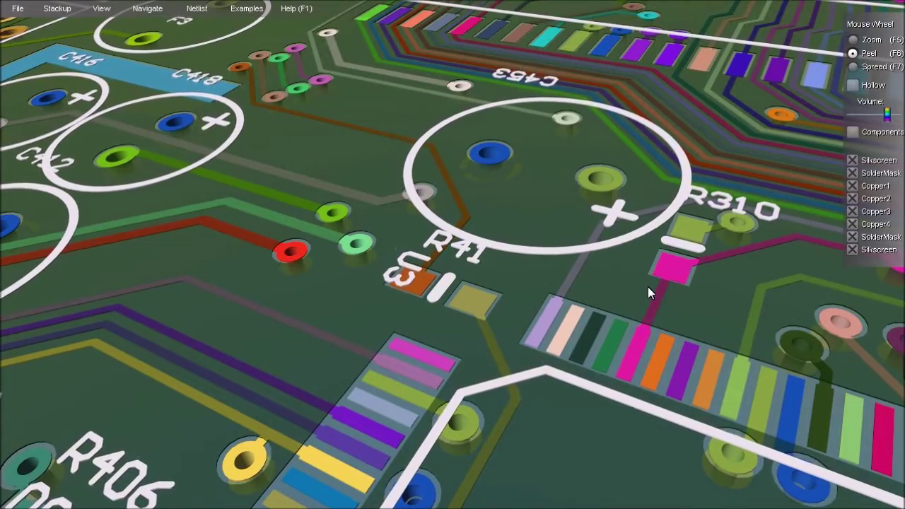
Step: Hide the silkscreen and solder mask and turn the board base bright blue
left_click(853, 160)
left_click(852, 173)
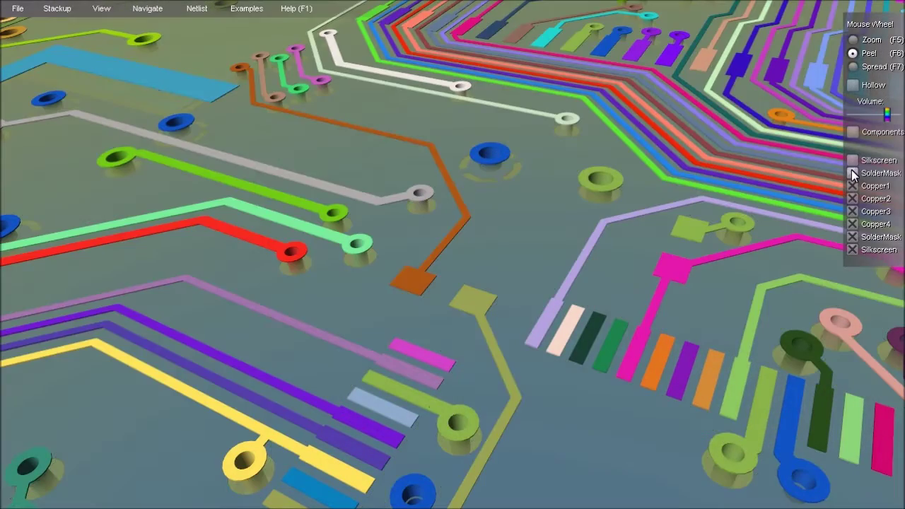
left_click_drag(888, 114, 842, 120)
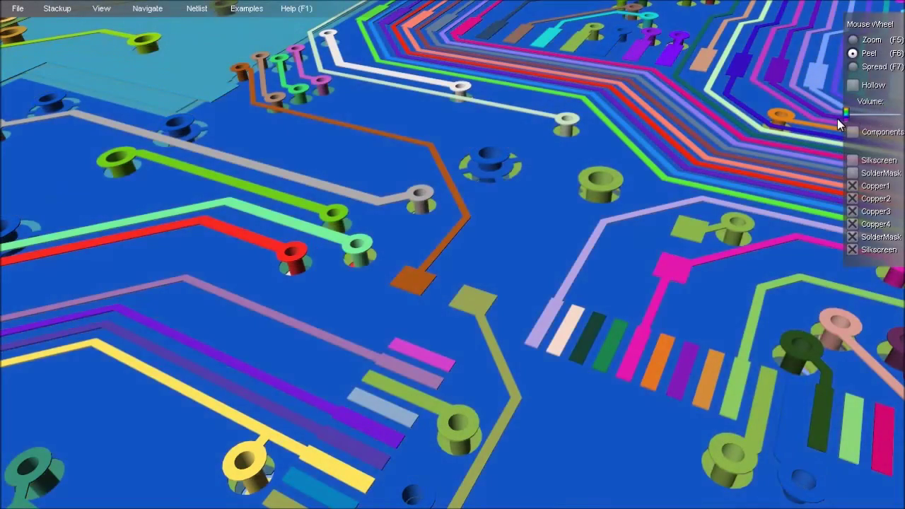
Step: Make the board hollow and spread its layers so vias become tall columns, restoring wheel zoom
left_click(853, 86)
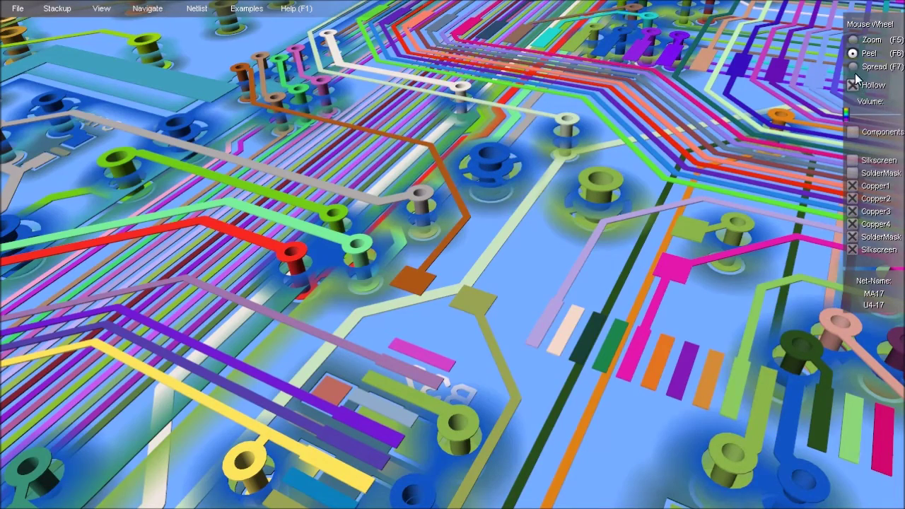
left_click(853, 66)
scroll(708, 196, "up", 5)
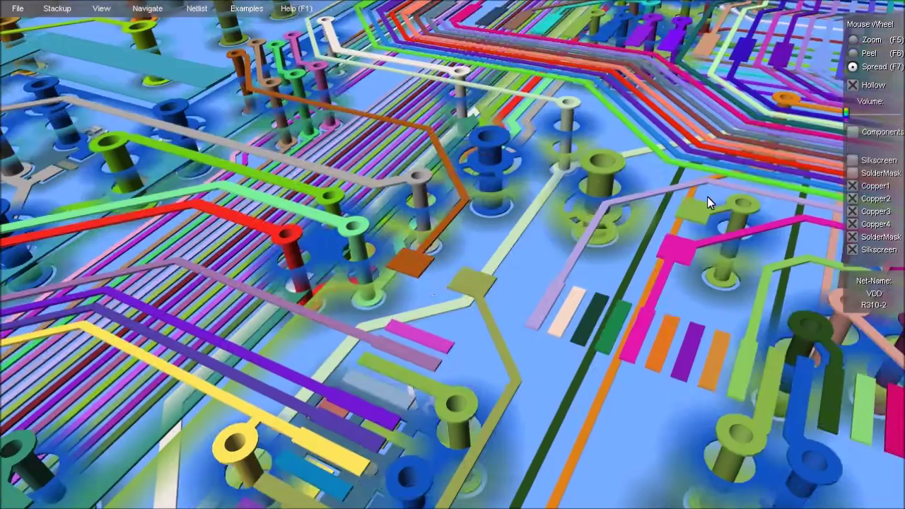
scroll(707, 197, "up", 5)
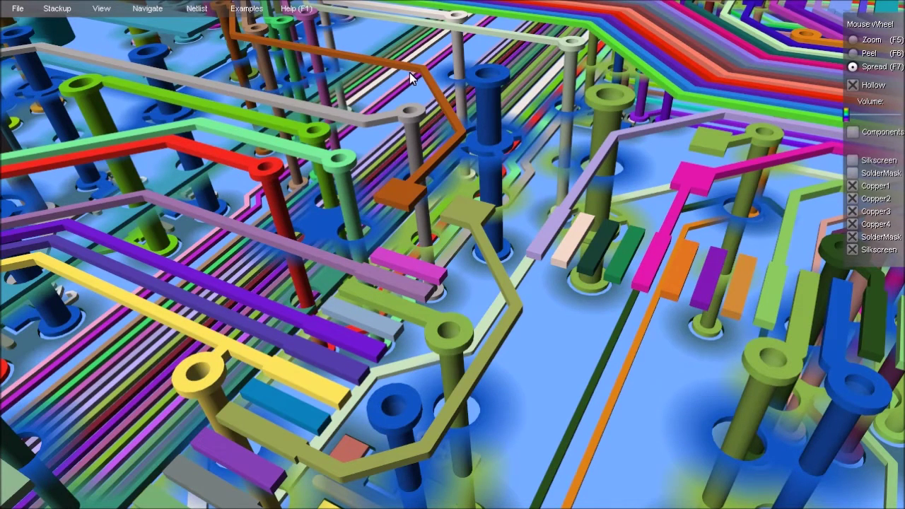
key("F5")
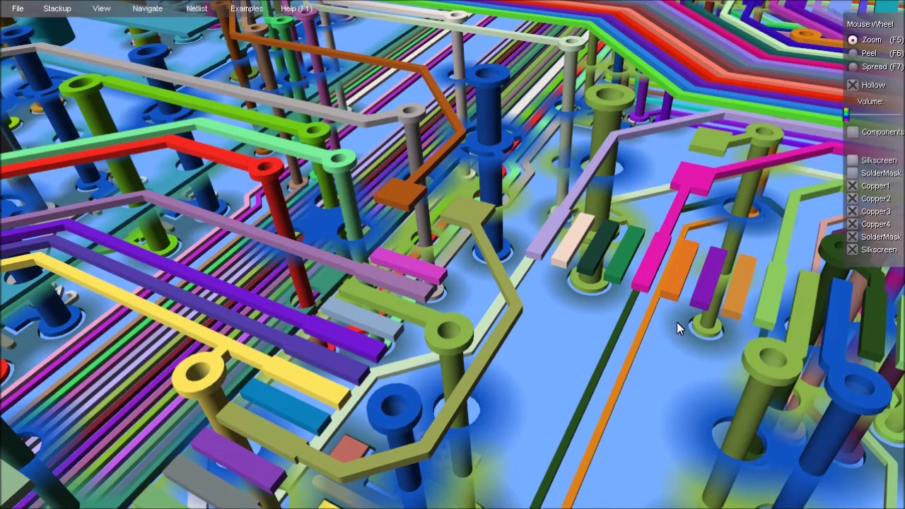
Step: Show the silkscreen layer again and turn off the hollow see-through view
left_click(858, 161)
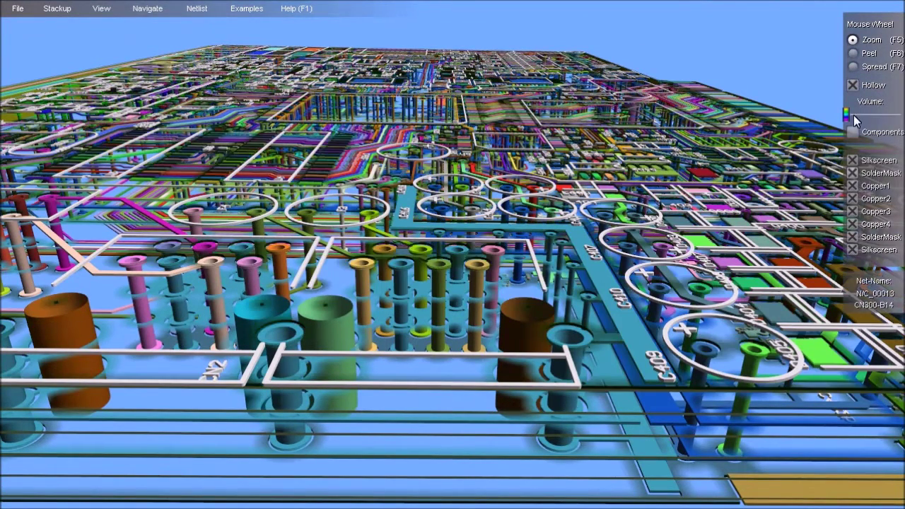
left_click(852, 85)
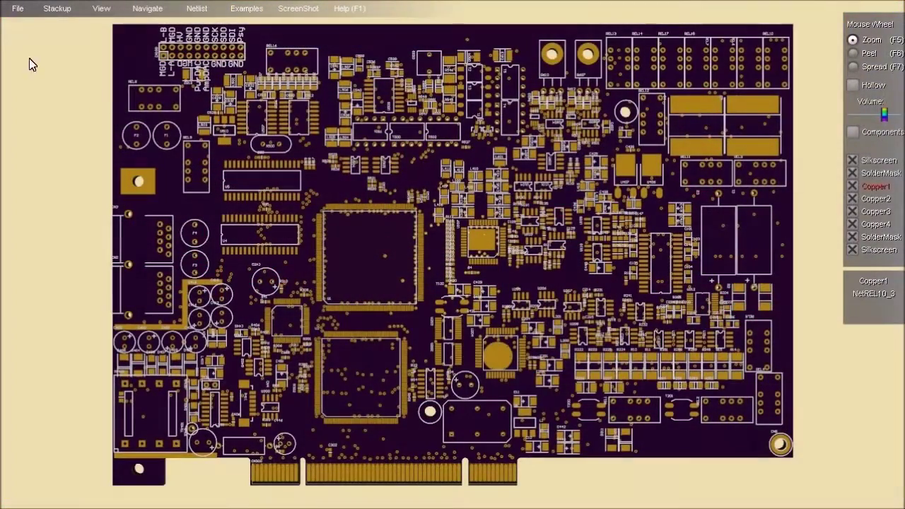
left_click(61, 9)
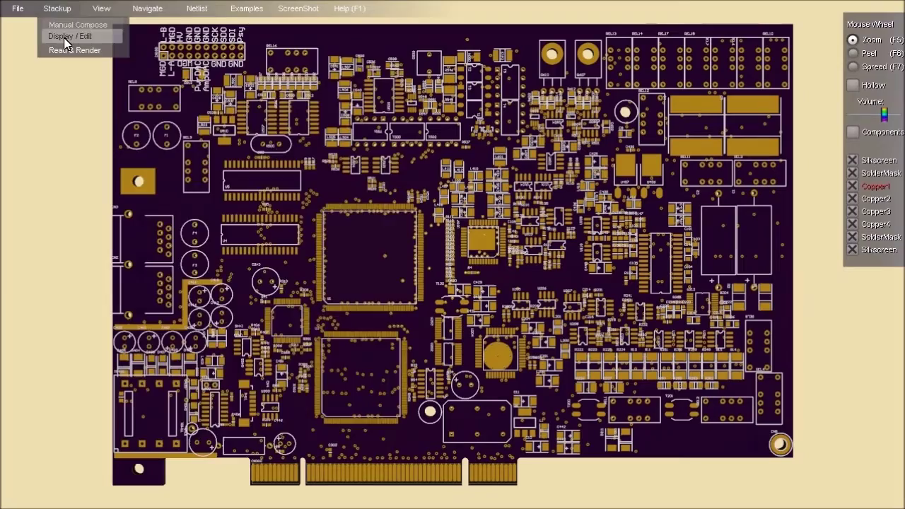
left_click(70, 37)
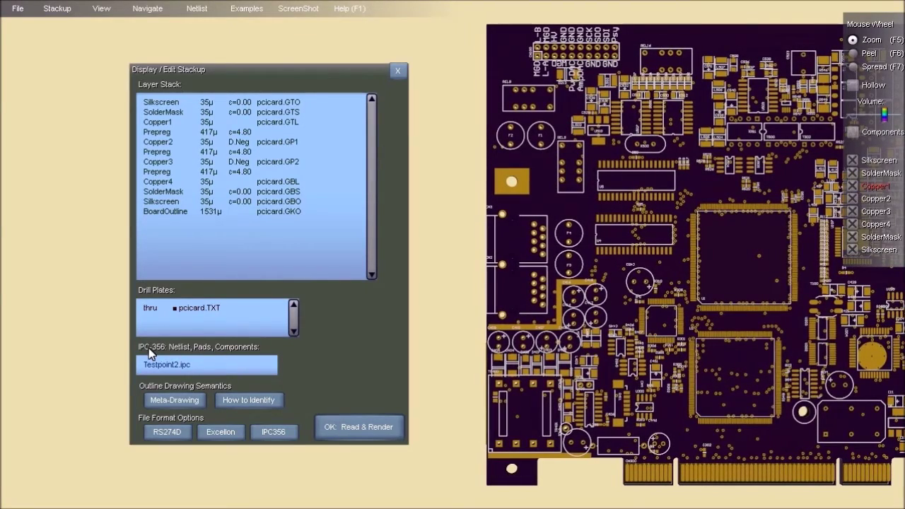
left_click(397, 71)
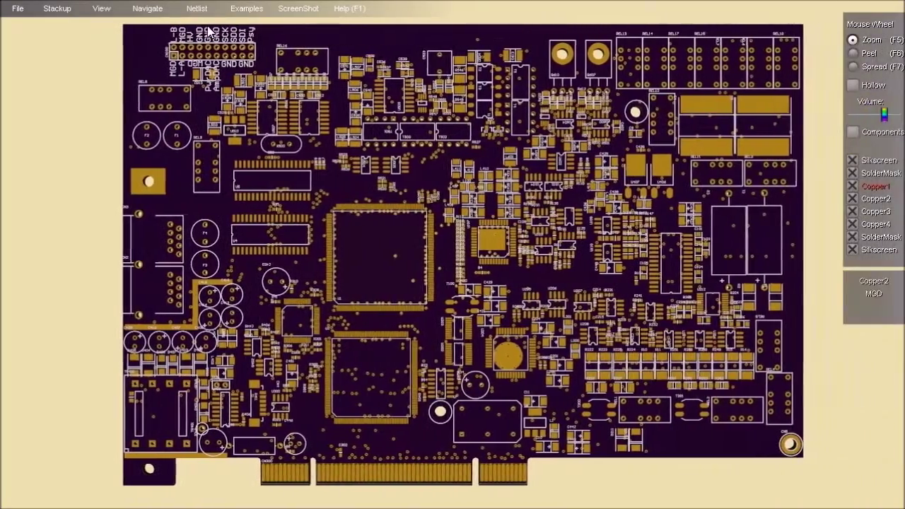
Step: Open the IPC-356 Nets list and highlight nets D-5, I+ and I- in turn
left_click(197, 12)
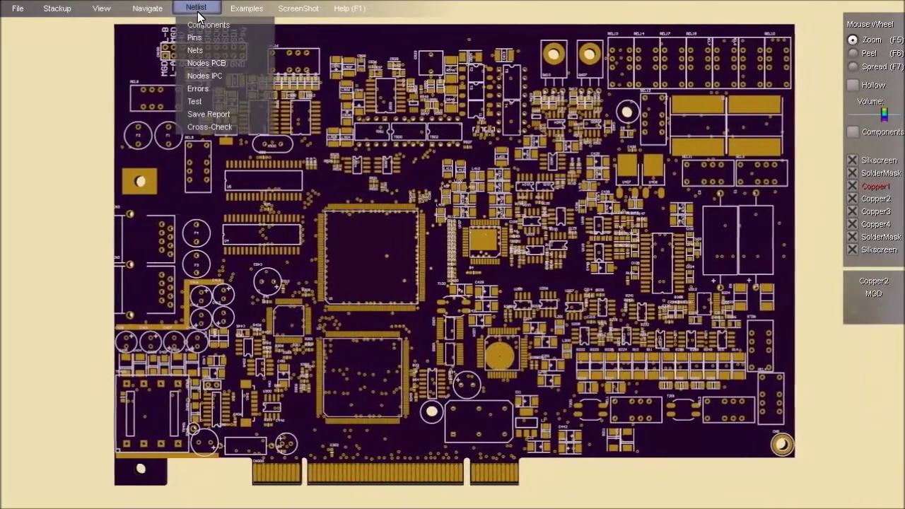
left_click(201, 46)
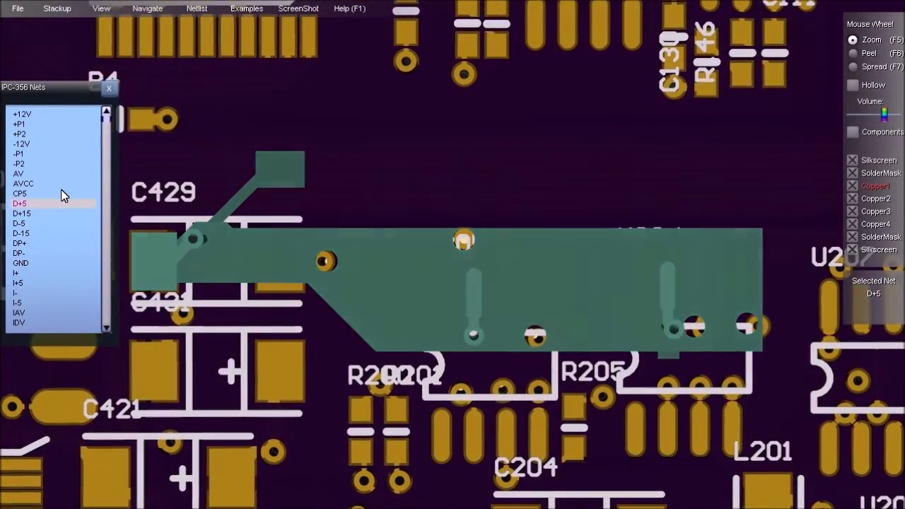
left_click(21, 225)
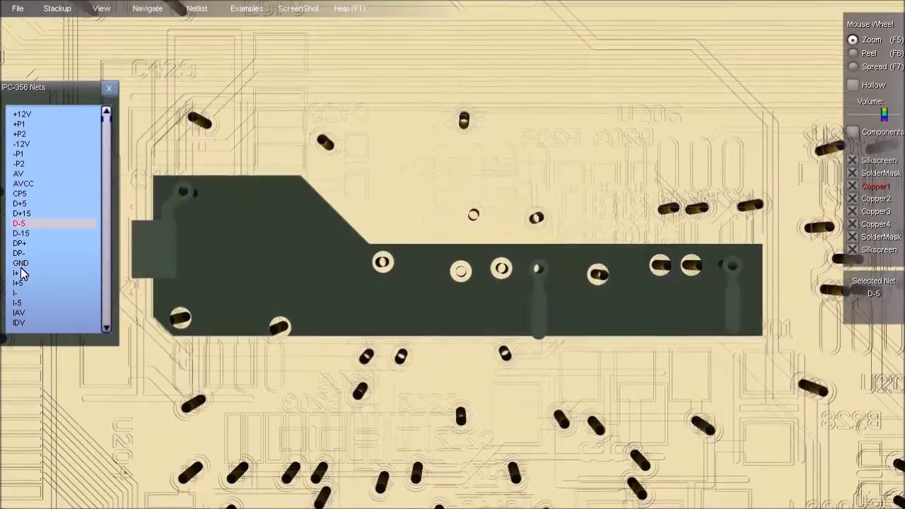
left_click(16, 273)
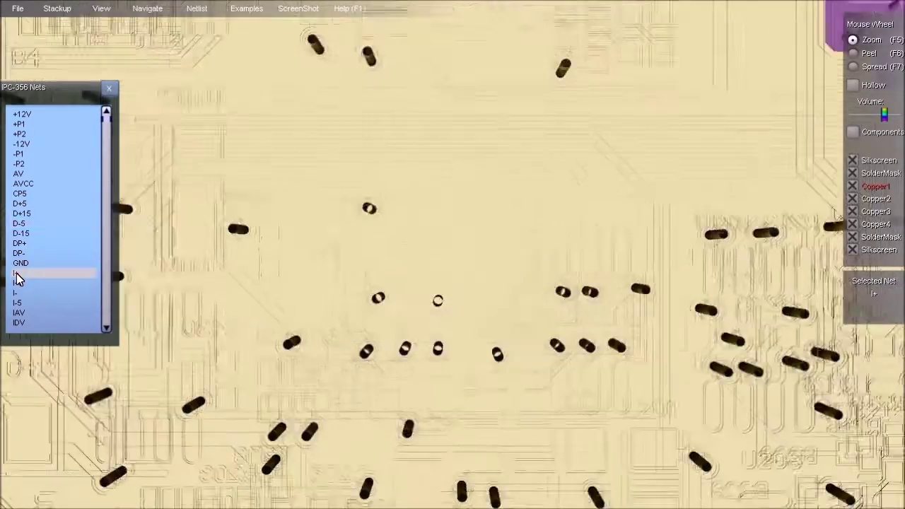
left_click(16, 293)
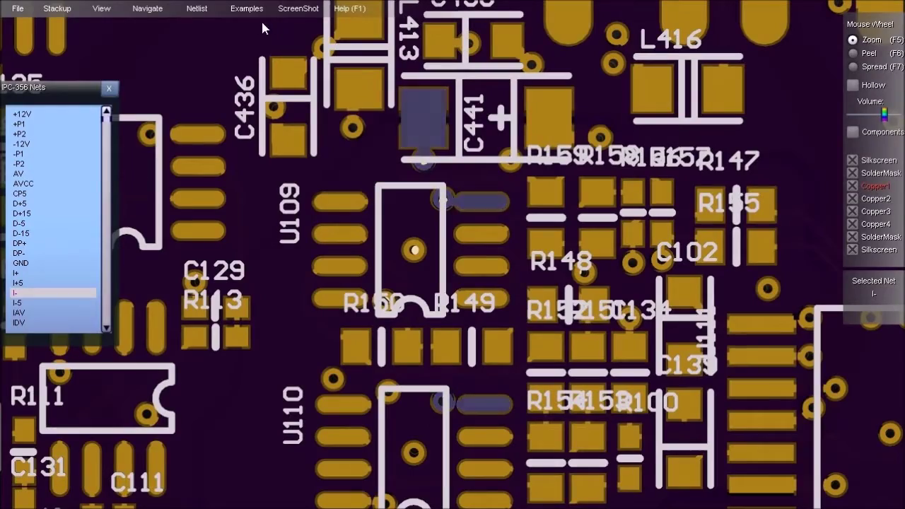
Step: Open the Component List and fly to chips U3 and then U100
left_click(202, 10)
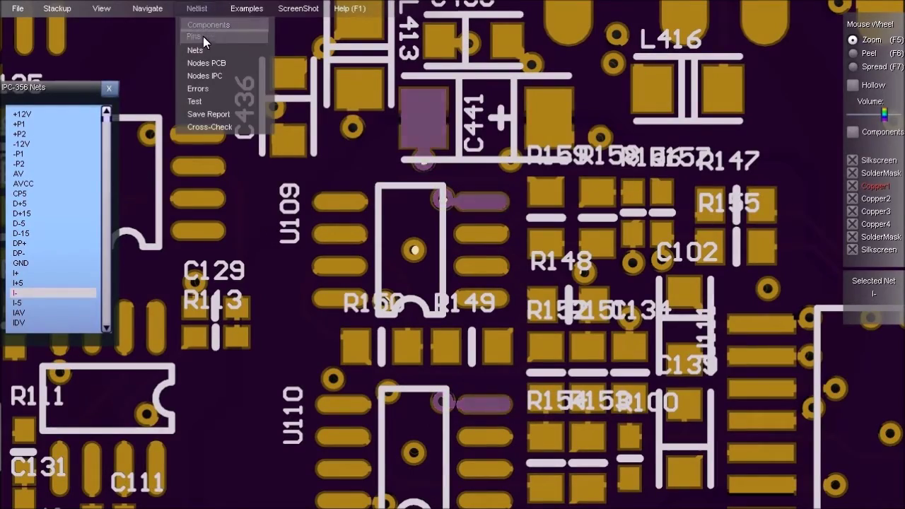
left_click(209, 23)
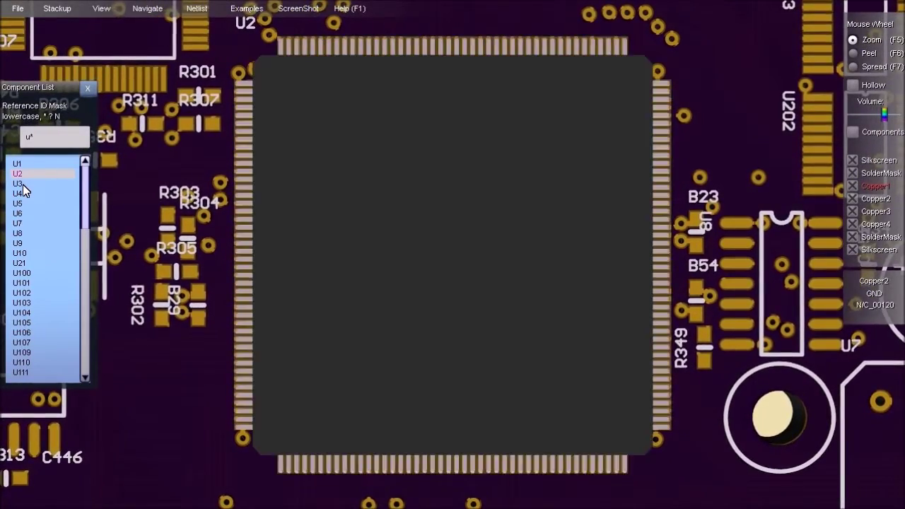
left_click(23, 184)
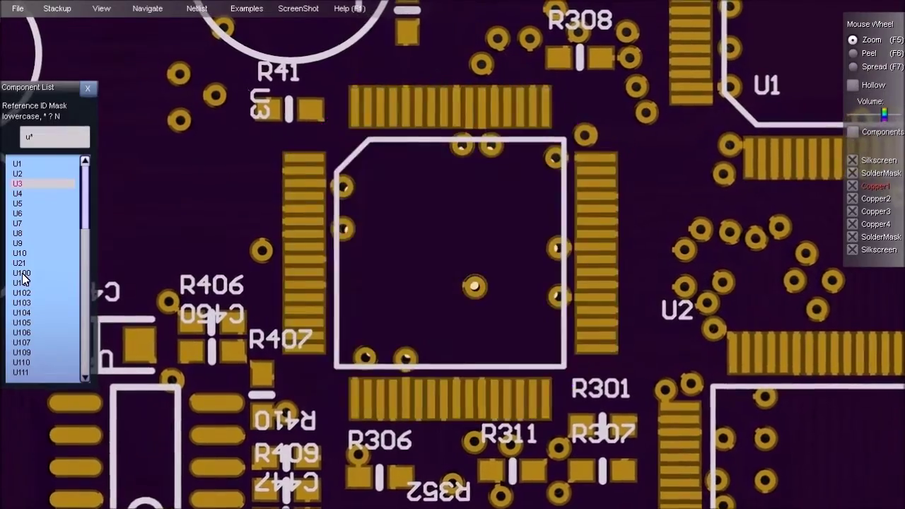
left_click(22, 273)
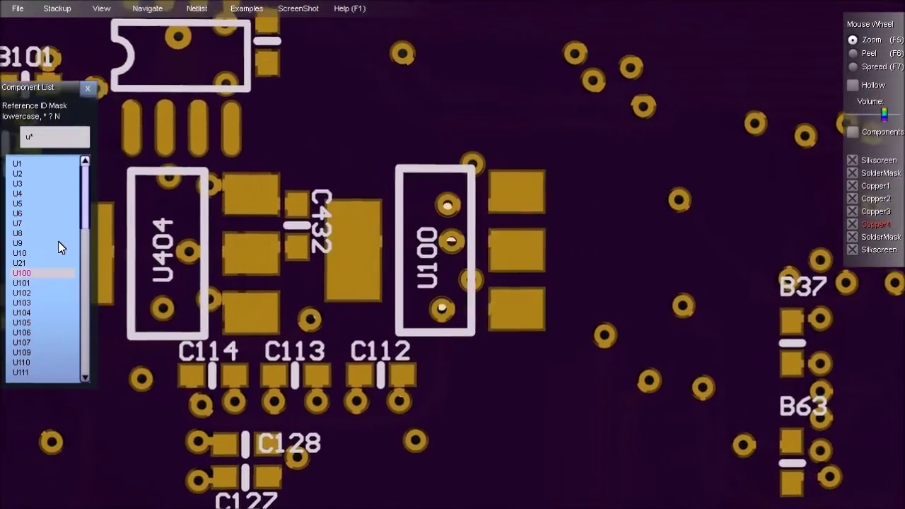
Step: Open the Pin List, highlight U100 pin 4, then step through U3's pins from pin 1
left_click(203, 8)
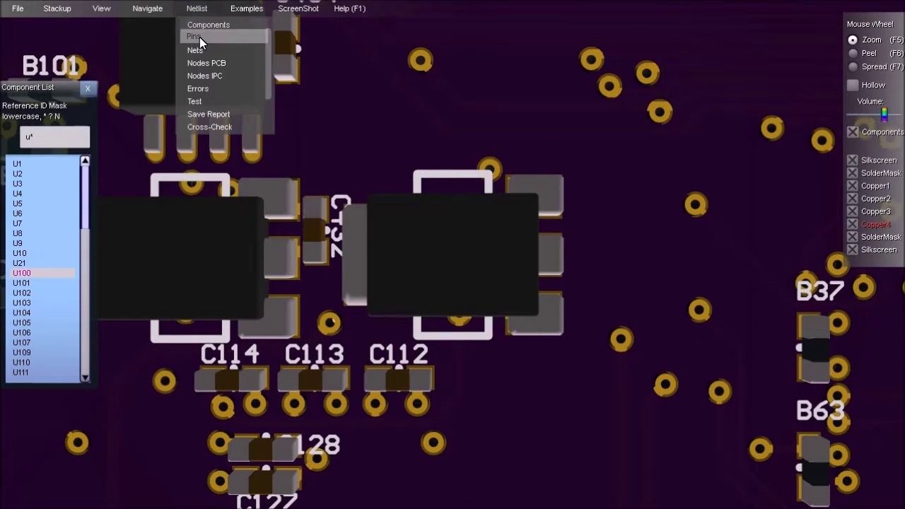
left_click(199, 37)
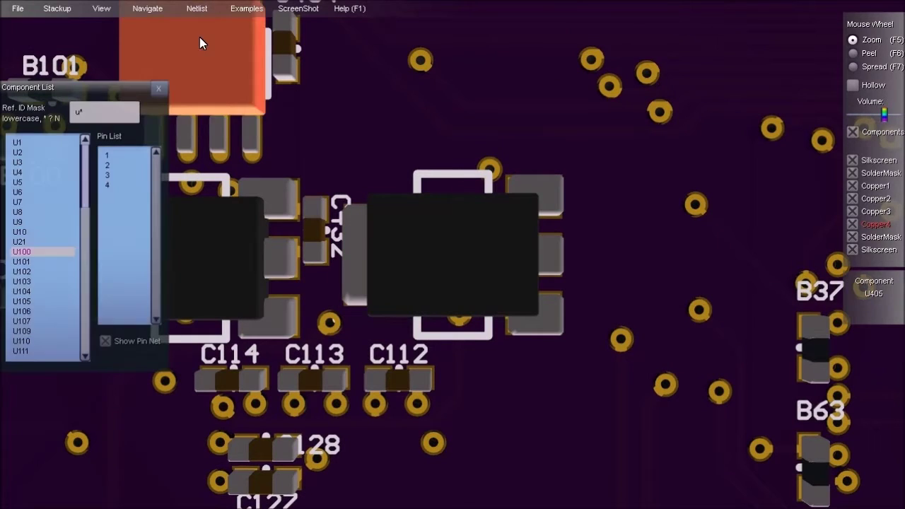
left_click(108, 185)
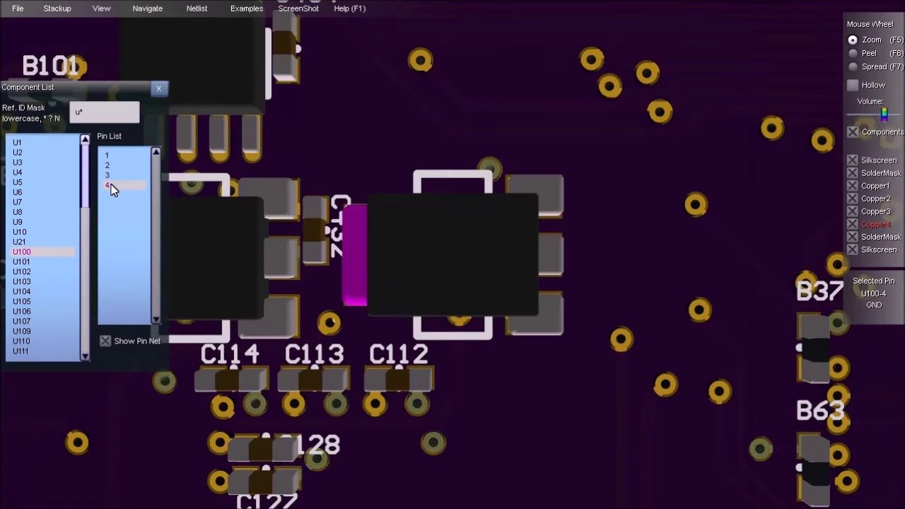
left_click(19, 162)
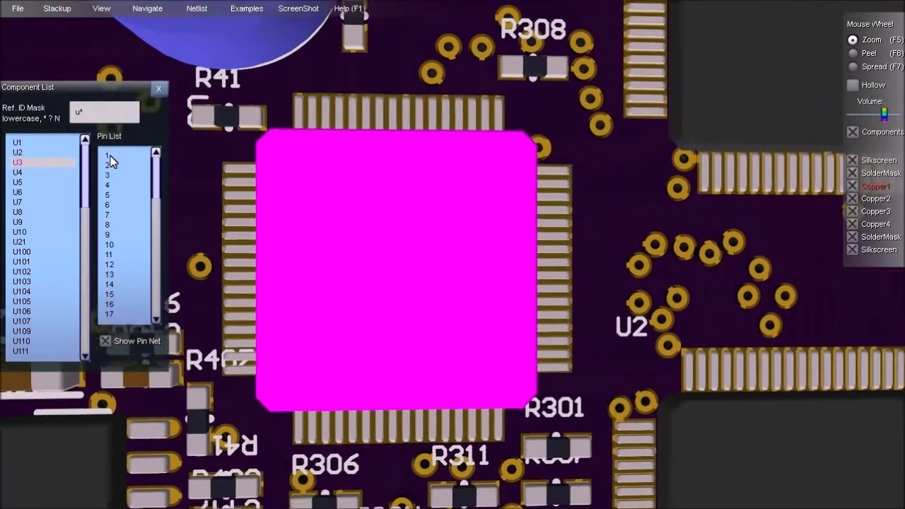
left_click(110, 155)
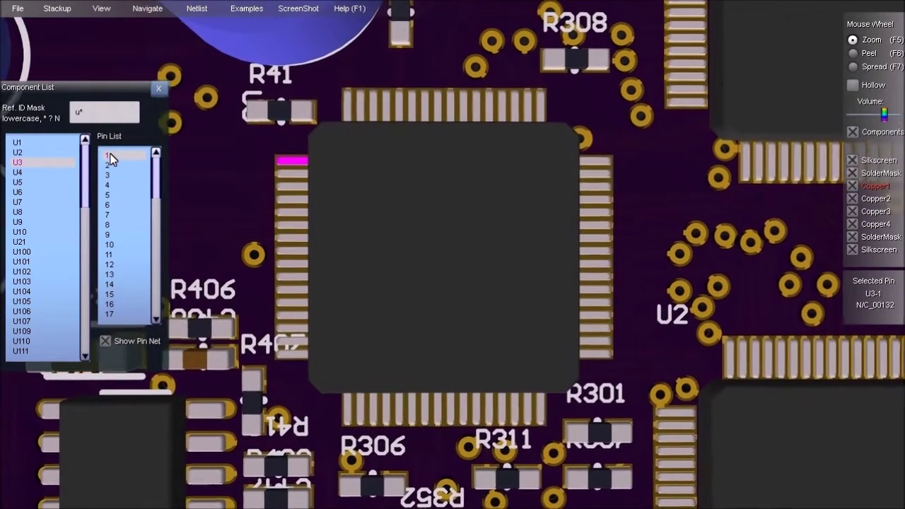
key("Down")
key("Down")
key("Down")
key("Down")
key("Down")
key("Down")
key("Down")
key("Down")
key("Down")
key("Down")
key("Down")
key("Down")
key("Down")
key("Down")
key("Down")
key("Down")
key("Down")
key("Down")
key("Down")
key("Down")
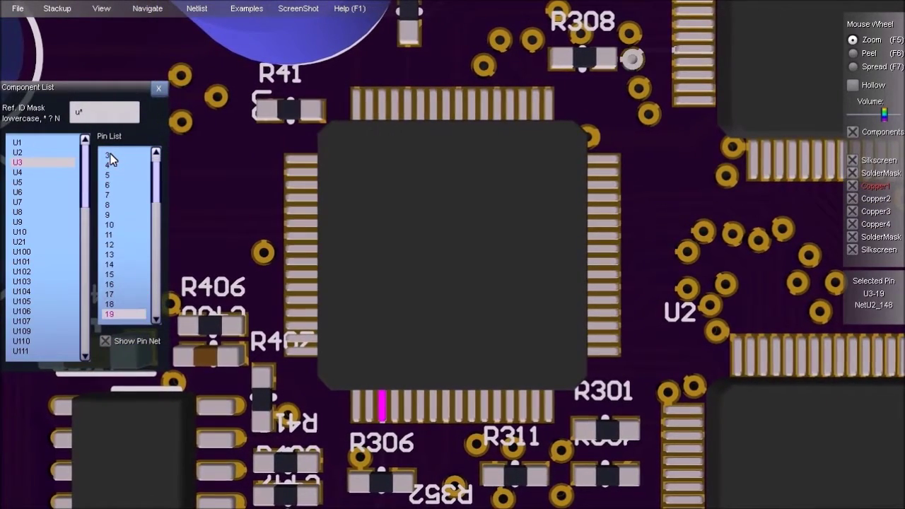
key("Down")
key("Down")
key("Down")
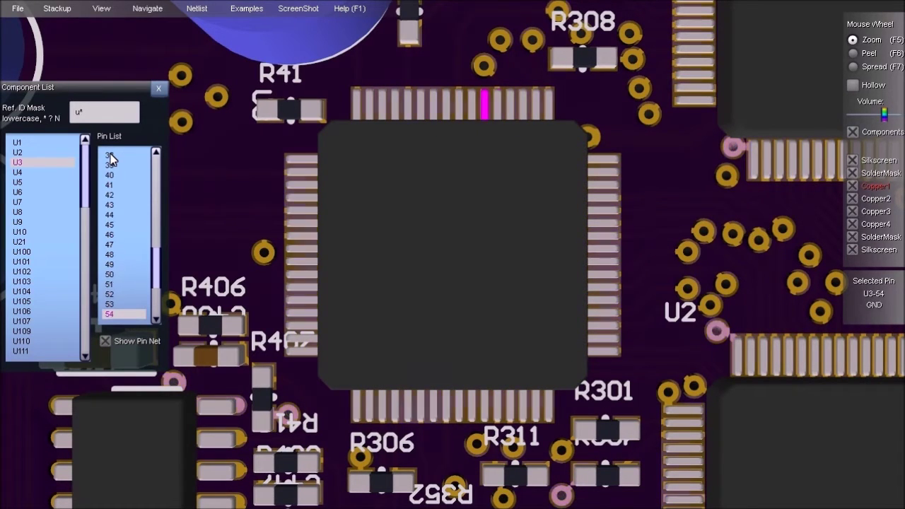
Step: Run the IPC-356 vs PCB test (1 short, 1 broken net), dismiss it, and hide component bodies
left_click(197, 8)
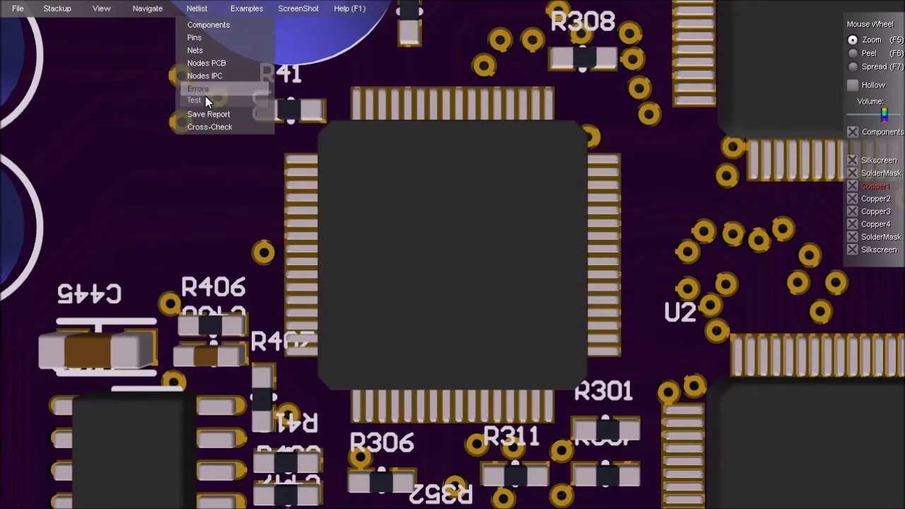
left_click(205, 95)
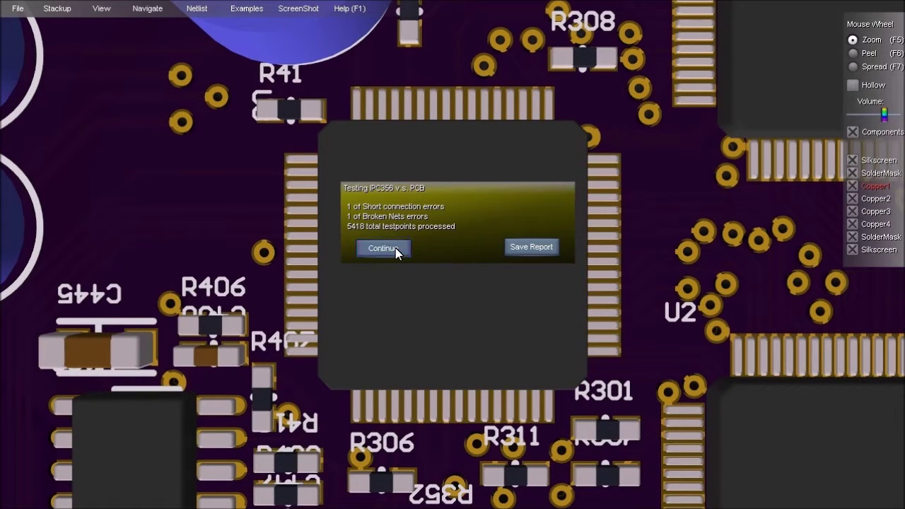
left_click(382, 246)
left_click(853, 131)
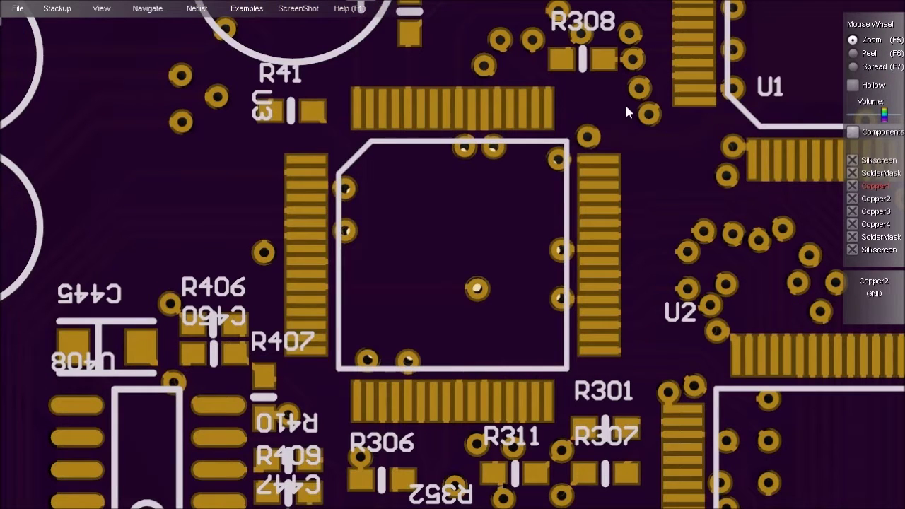
Step: Open the IPC-356 error list and highlight LD12's two subnets, then the LD10xxx2/LD10xxx1 short
left_click(195, 8)
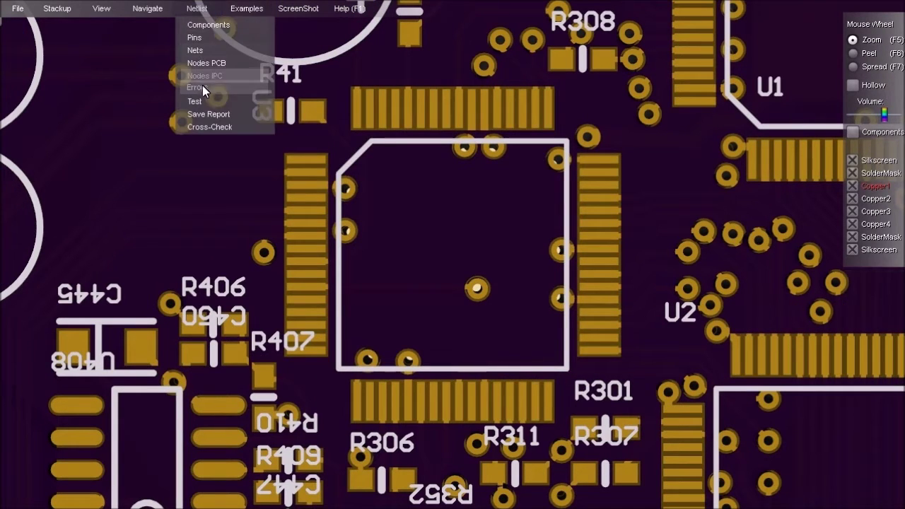
left_click(204, 88)
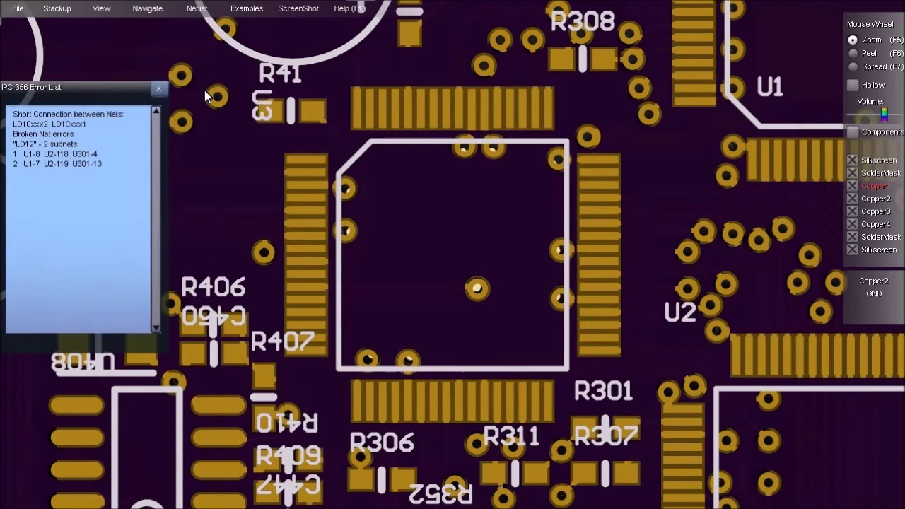
left_click(81, 155)
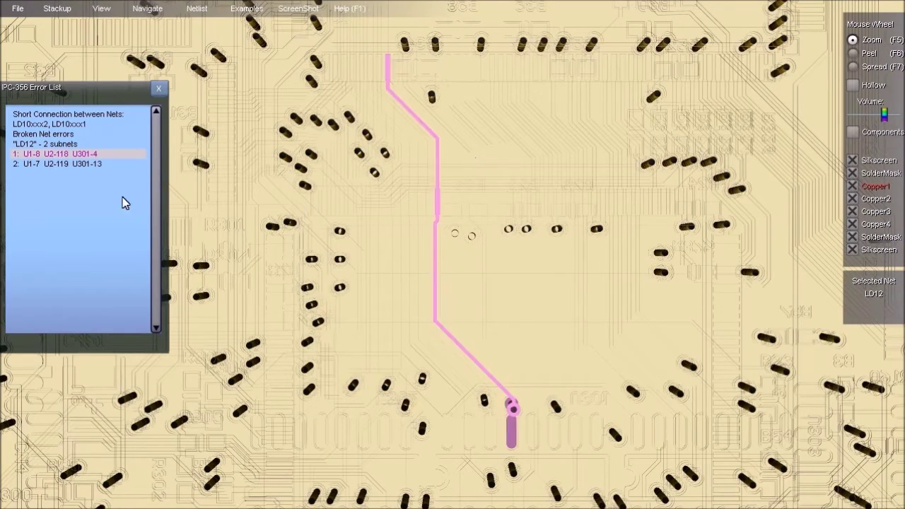
left_click(91, 164)
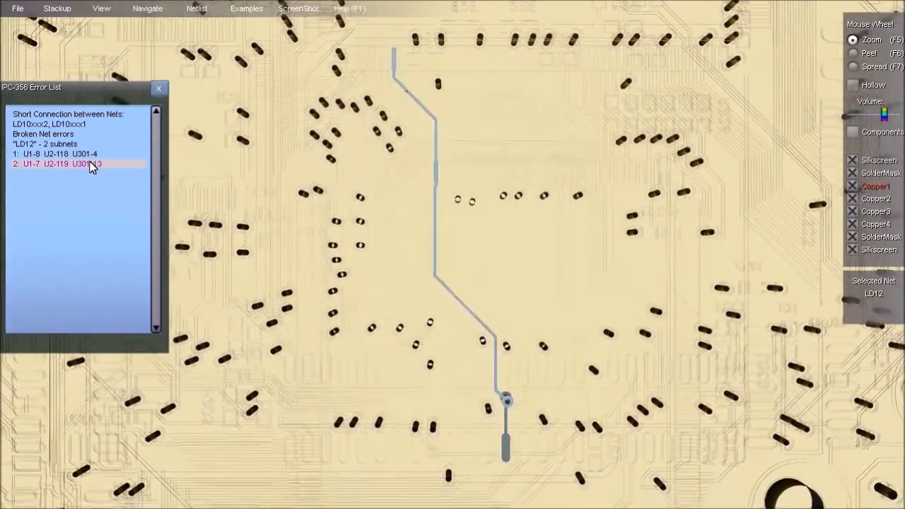
left_click(62, 126)
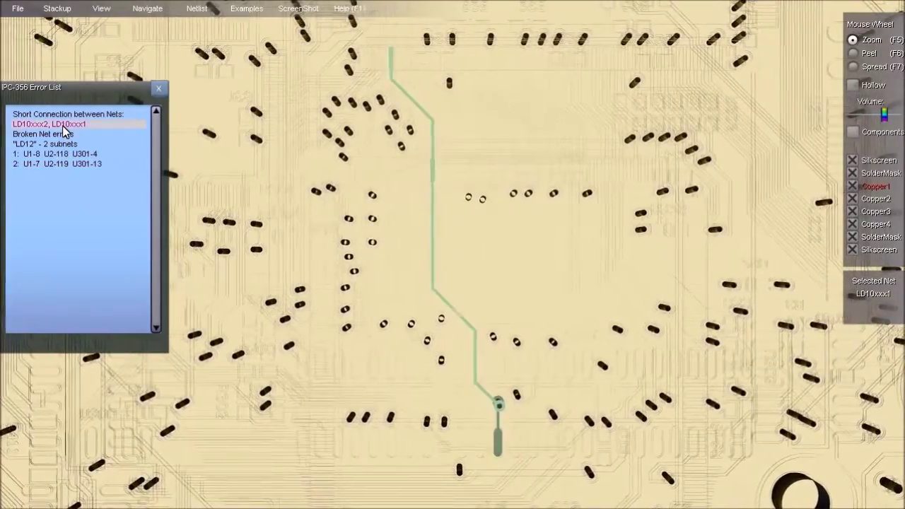